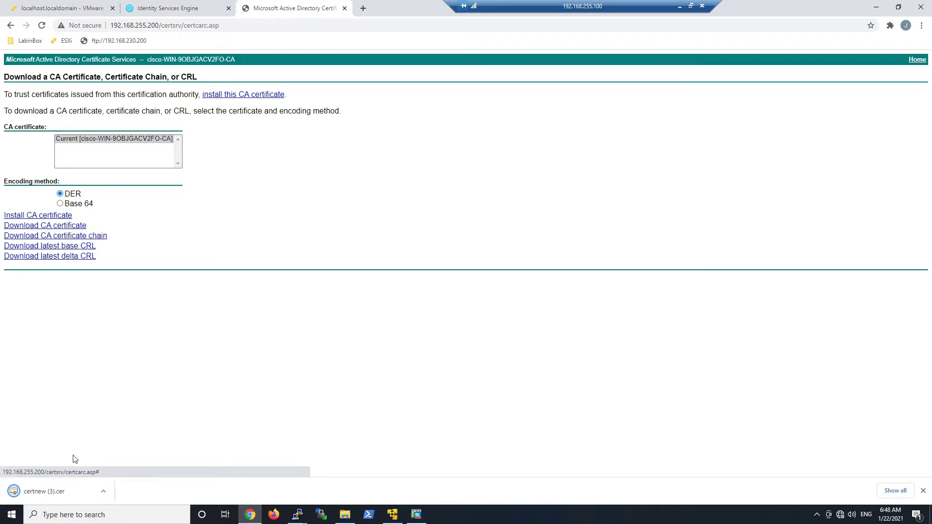
Import certnew (3).cer into the Cisco ISE trusted certificates with the friendly name Cisco-AD-Root-CA
{"action": "key", "text": "ctrl+shift+Tab"}
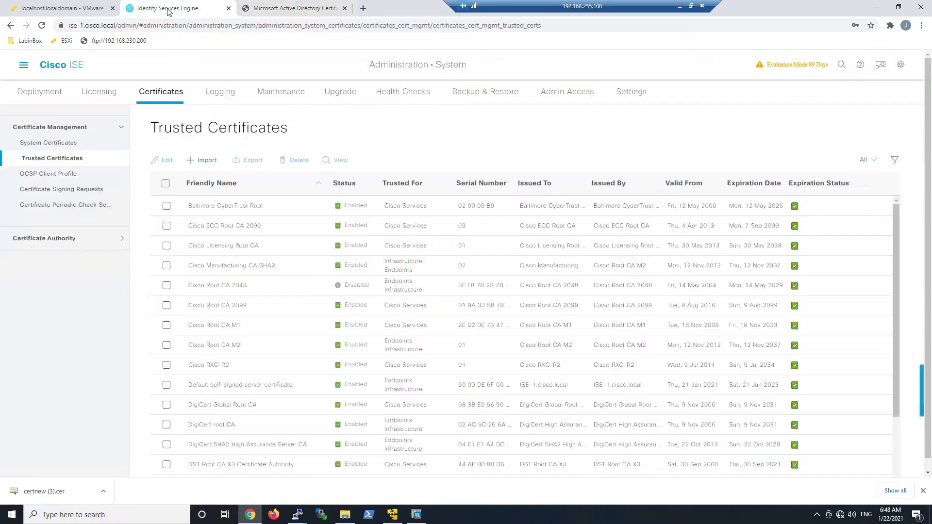
{"action": "left_click", "coordinate": [211, 160]}
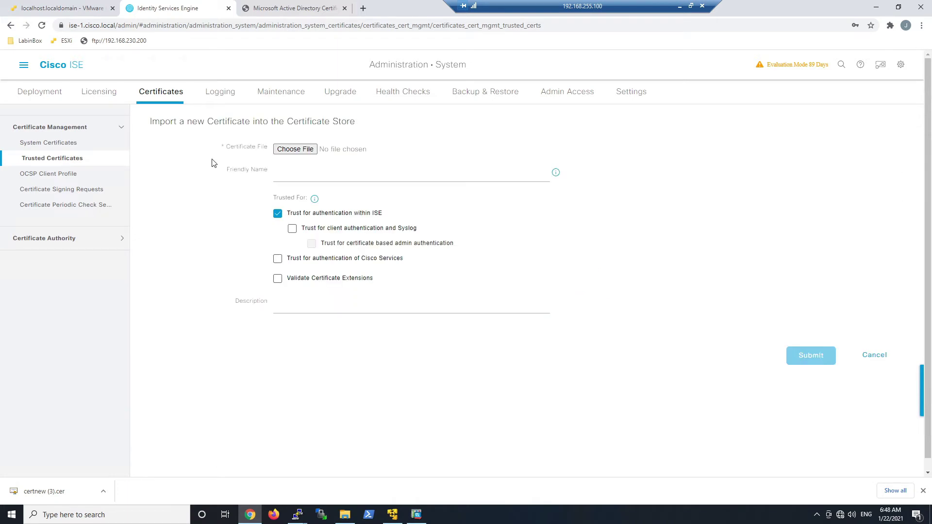
{"action": "left_click", "coordinate": [302, 149]}
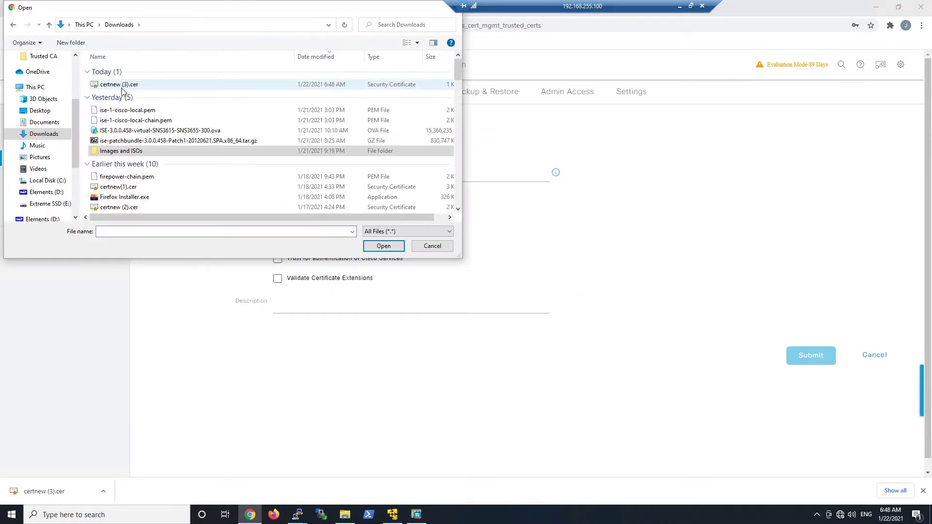
{"action": "left_click", "coordinate": [301, 173]}
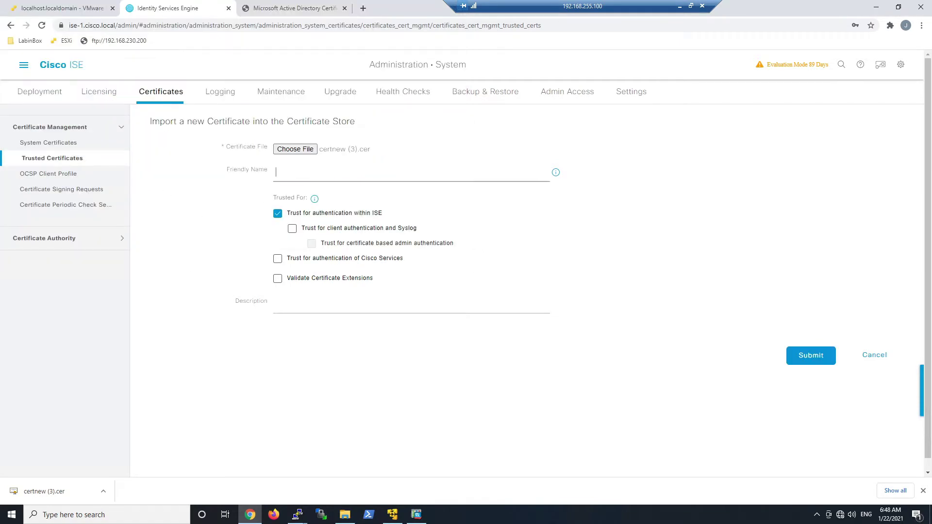
{"action": "type", "text": "Cisco"}
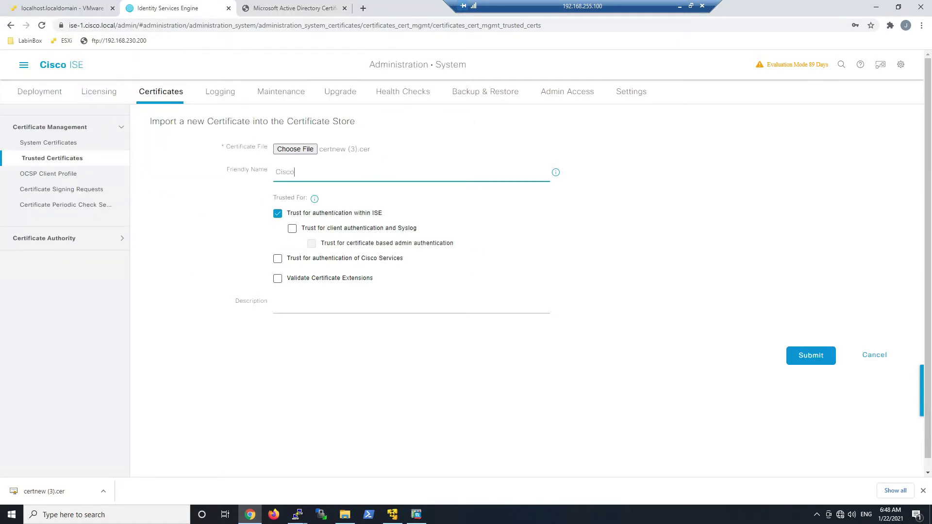
{"action": "type", "text": "-AD"}
{"action": "type", "text": "-Cert"}
{"action": "type", "text": "Root-CA"}
{"action": "left_click", "coordinate": [801, 362]}
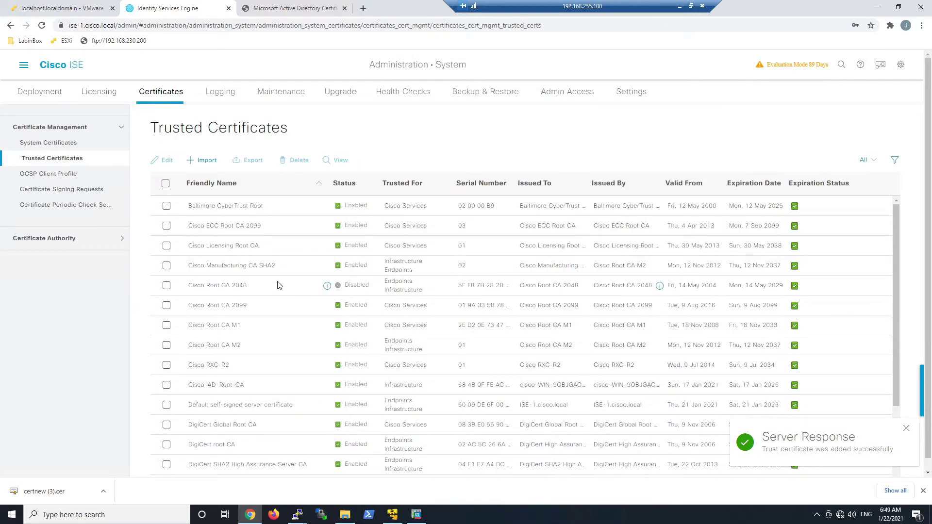
Examine the Cisco-AD-Root-CA entry and its certificate details, trusted-for options, OCSP and CRL settings
{"action": "scroll", "coordinate": [278, 285], "scroll_direction": "down", "scroll_amount": 3}
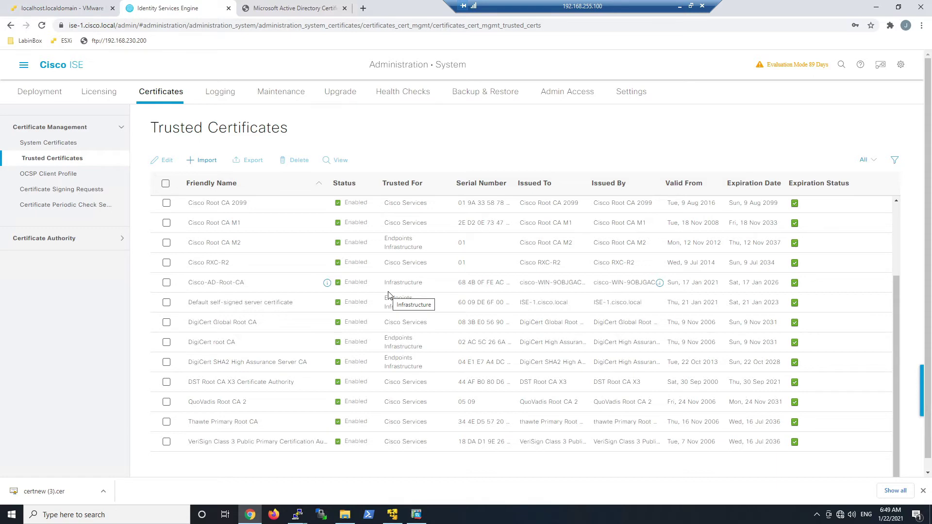
{"action": "scroll", "coordinate": [388, 295], "scroll_direction": "up", "scroll_amount": 2}
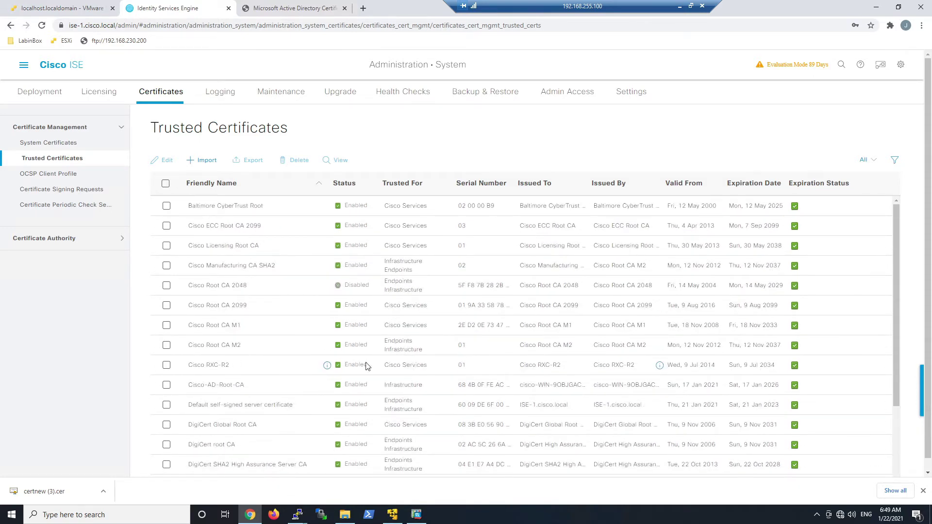
{"action": "left_click", "coordinate": [166, 385]}
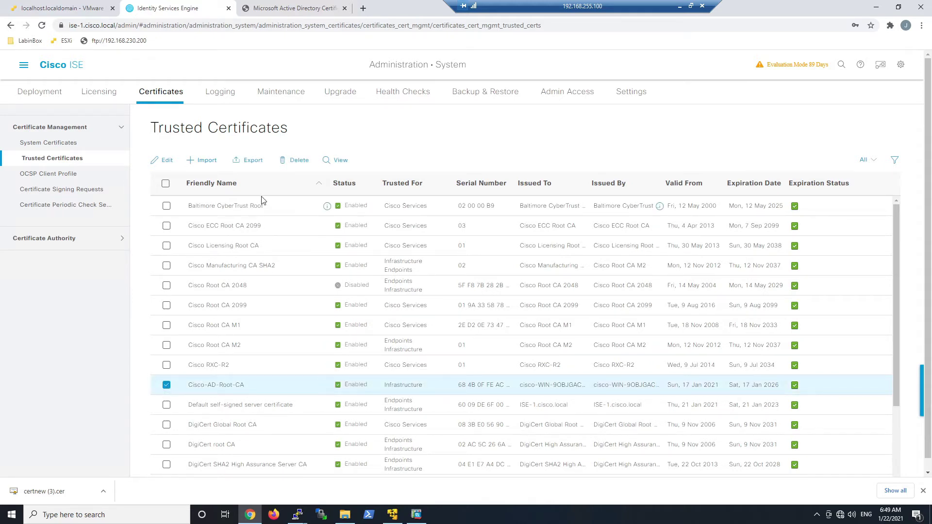
{"action": "left_click", "coordinate": [166, 160]}
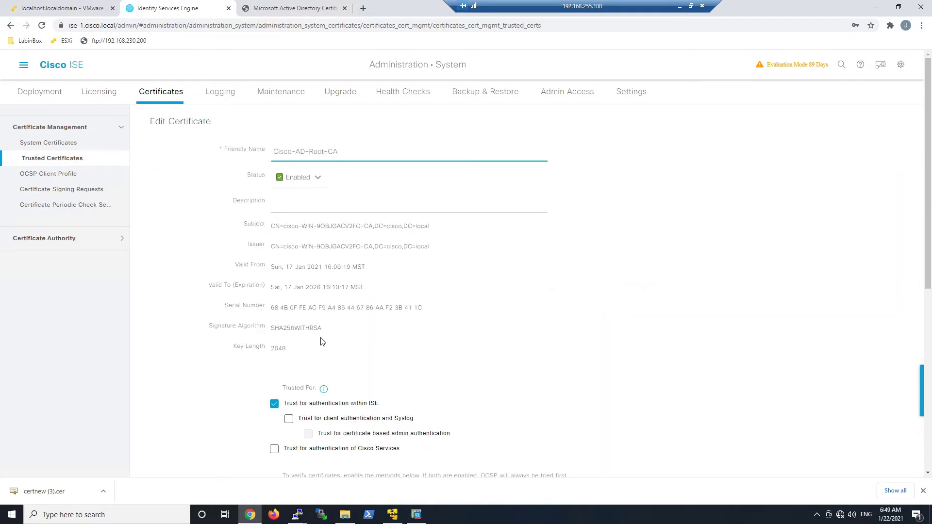
{"action": "scroll", "coordinate": [467, 334], "scroll_direction": "down", "scroll_amount": 3}
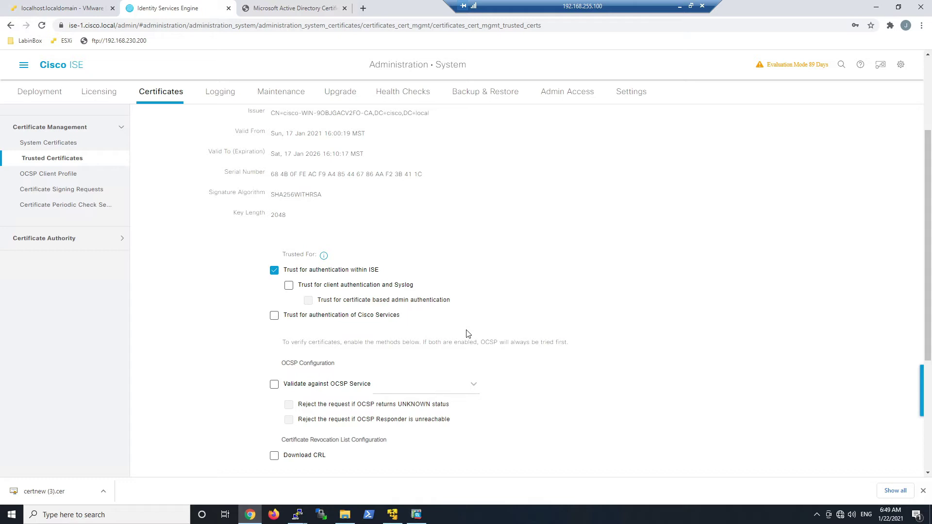
{"action": "scroll", "coordinate": [467, 334], "scroll_direction": "down", "scroll_amount": 4}
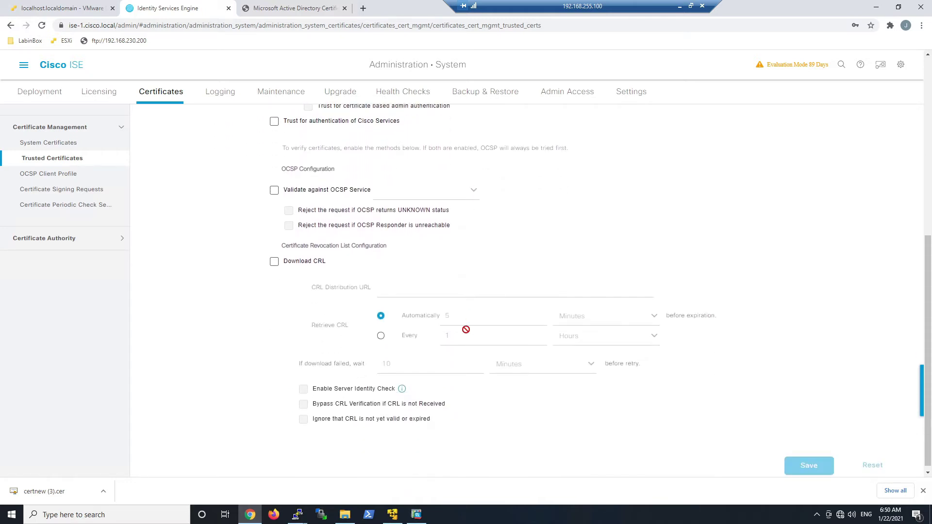
{"action": "scroll", "coordinate": [466, 329], "scroll_direction": "down", "scroll_amount": 1}
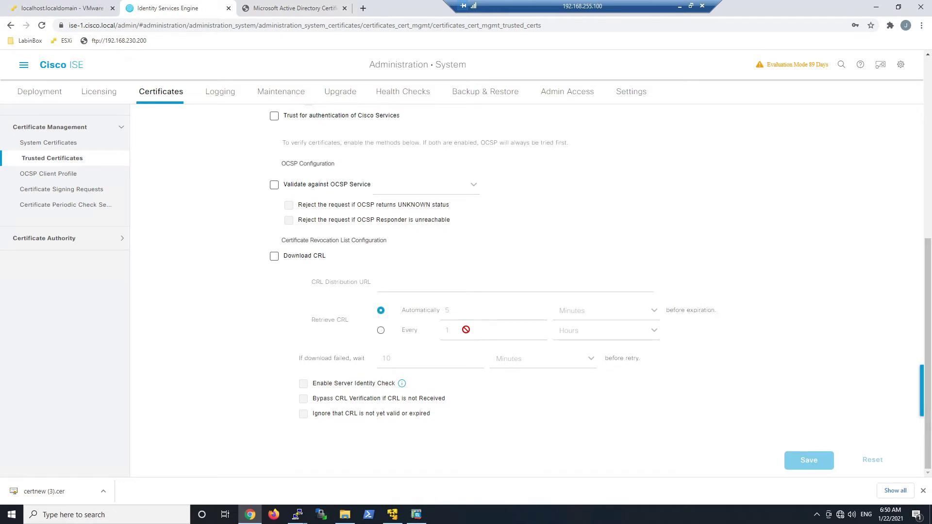
{"action": "scroll", "coordinate": [466, 330], "scroll_direction": "up", "scroll_amount": 7}
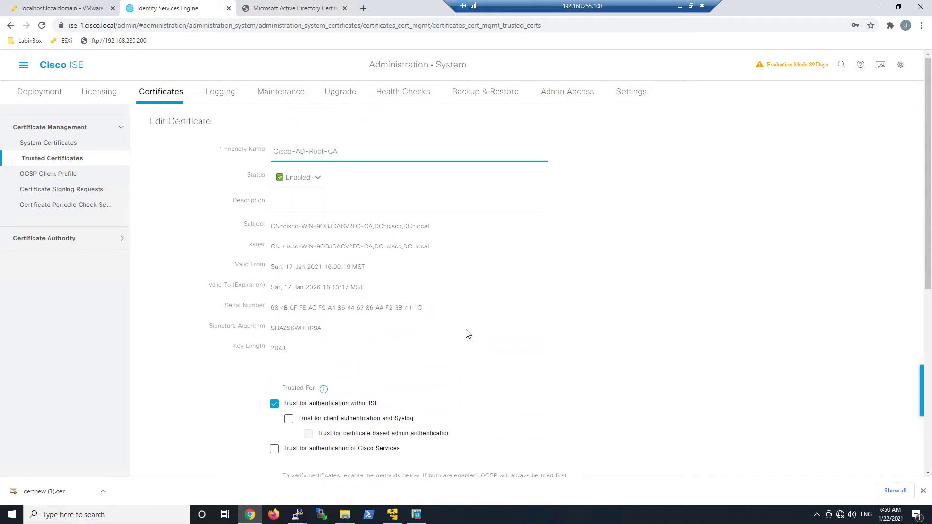
Start a new Multi-Use certificate signing request and include node ISE-1
{"action": "left_click", "coordinate": [54, 190]}
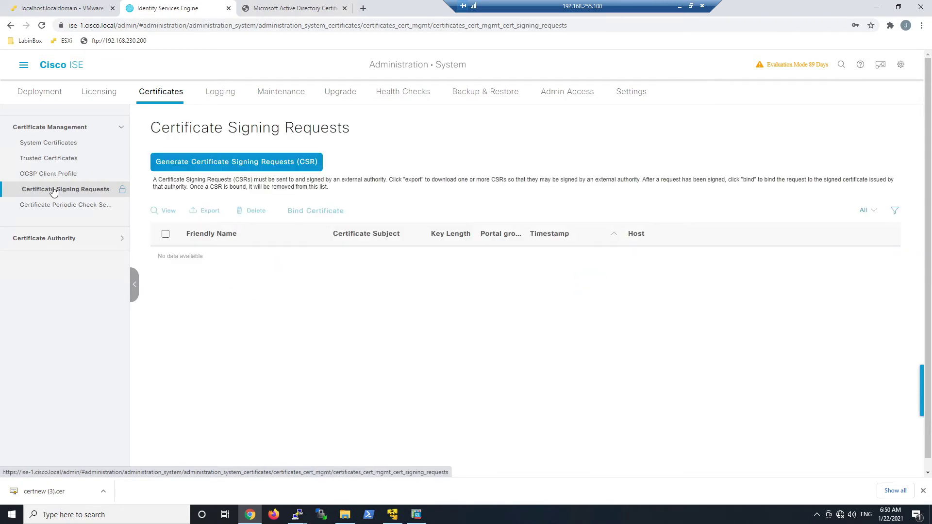
{"action": "left_click", "coordinate": [237, 164]}
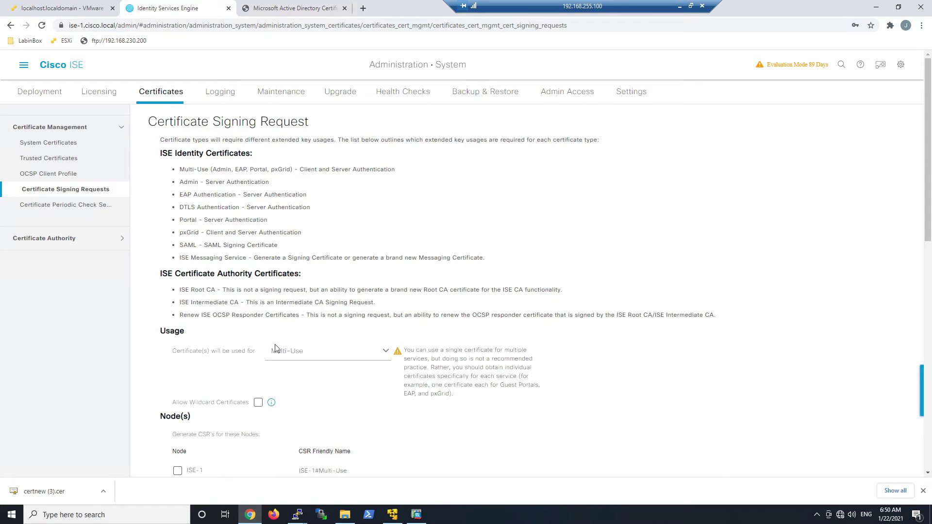
{"action": "scroll", "coordinate": [534, 292], "scroll_direction": "down", "scroll_amount": 4}
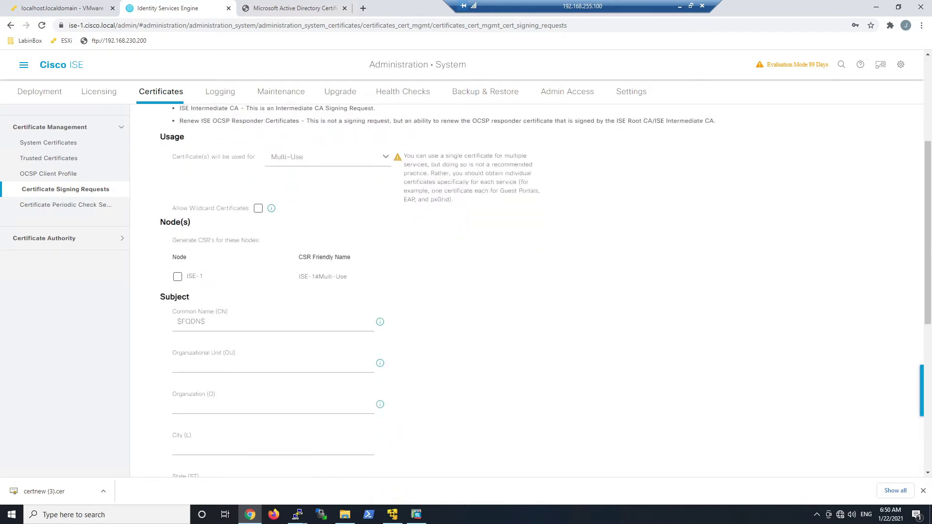
{"action": "left_click", "coordinate": [178, 277]}
Set the request's organizational unit to Engineering and its organization to Cisco Labs
{"action": "scroll", "coordinate": [249, 281], "scroll_direction": "down", "scroll_amount": 3}
{"action": "left_click", "coordinate": [248, 208]}
{"action": "type", "text": "Engine"}
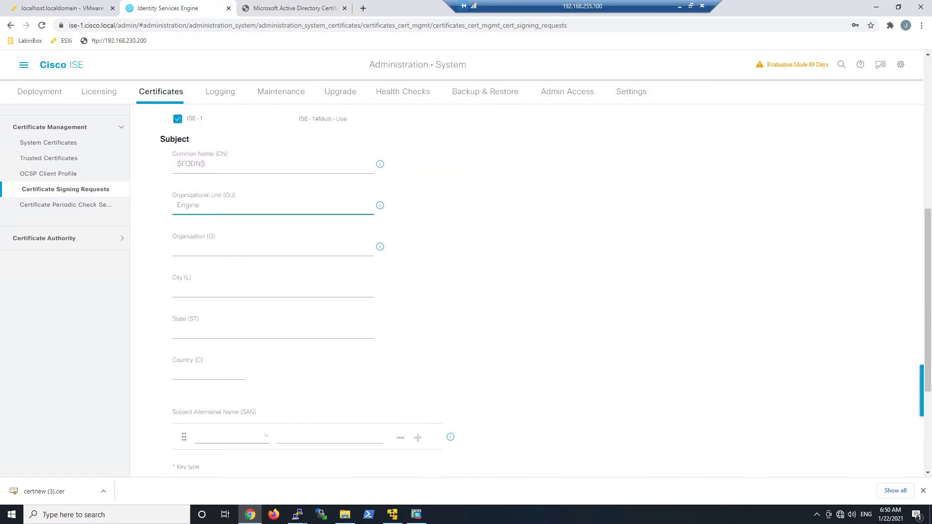
{"action": "type", "text": "ering"}
{"action": "left_click", "coordinate": [211, 245]}
{"action": "type", "text": "Cisco Labn"}
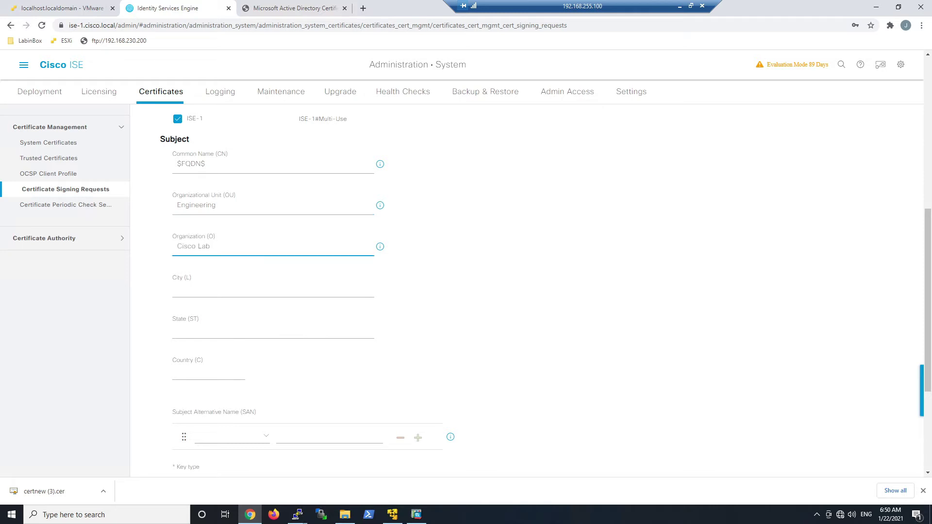
Fill in the request subject's location with city YYC, state AB and country CA
{"action": "left_click", "coordinate": [177, 288]}
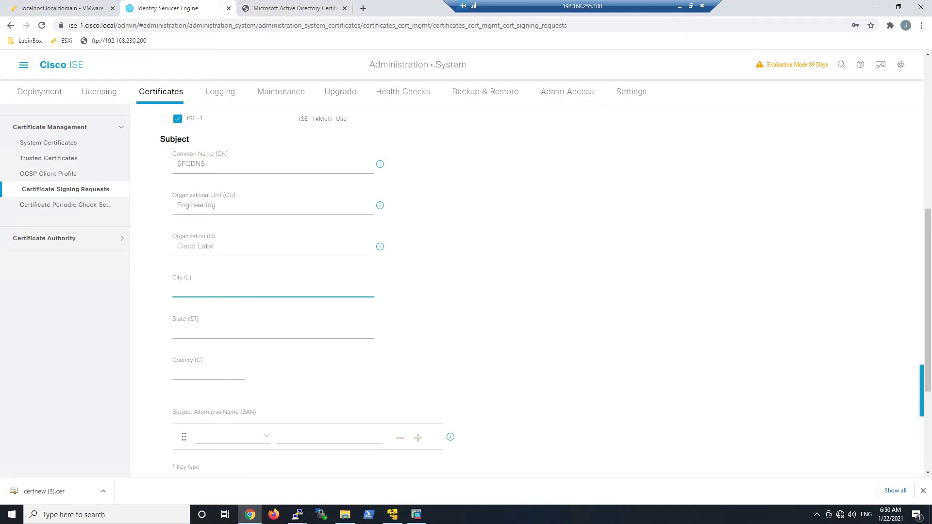
{"action": "type", "text": "YYC"}
{"action": "left_click", "coordinate": [210, 322]}
{"action": "type", "text": "AAB"}
{"action": "key", "text": "Left"}
{"action": "key", "text": "BackSpace"}
{"action": "key", "text": "Tab"}
{"action": "type", "text": "CA"}
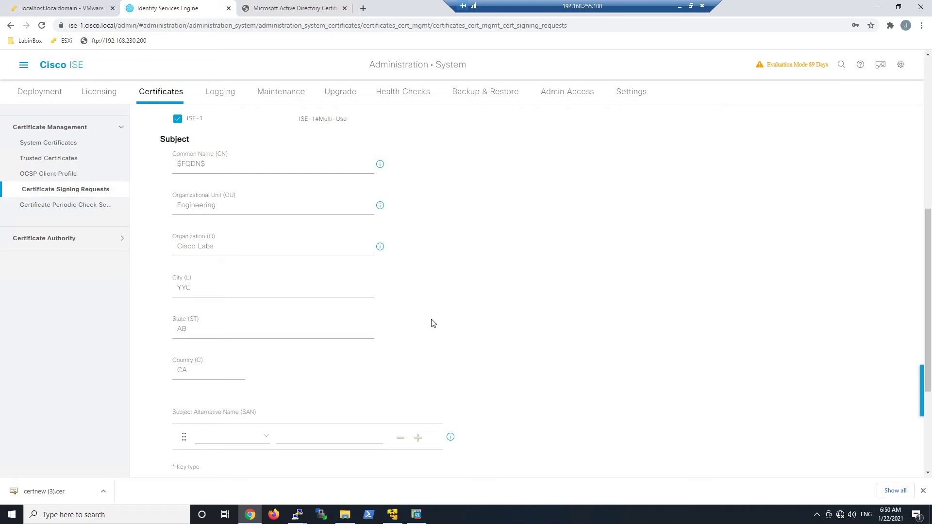
Generate the certificate signing request with the RSA 2048 and SHA-256 settings and export it
{"action": "scroll", "coordinate": [432, 322], "scroll_direction": "down", "scroll_amount": 3}
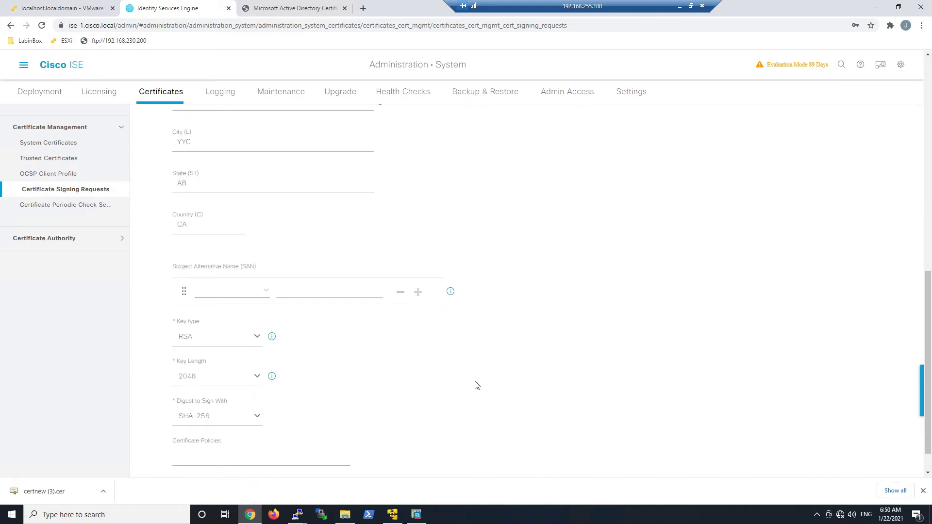
{"action": "scroll", "coordinate": [476, 384], "scroll_direction": "down", "scroll_amount": 1}
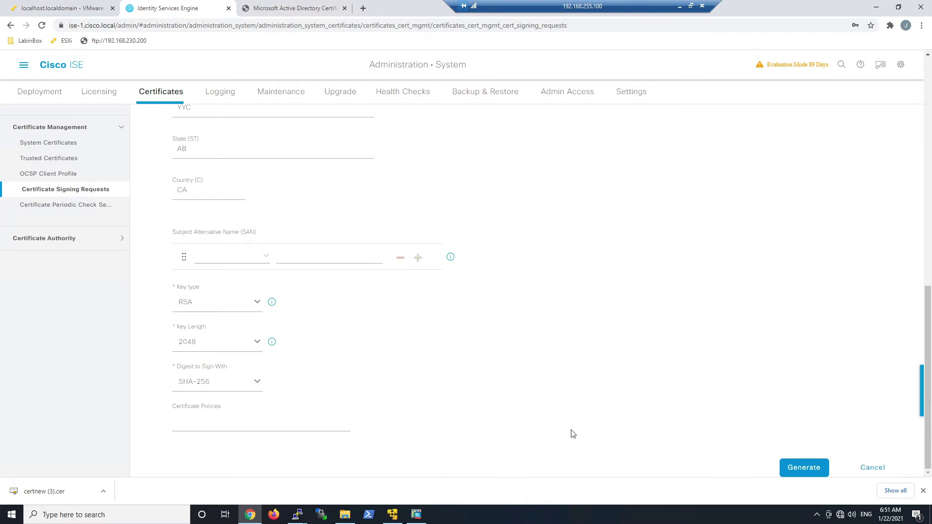
{"action": "left_click", "coordinate": [805, 469]}
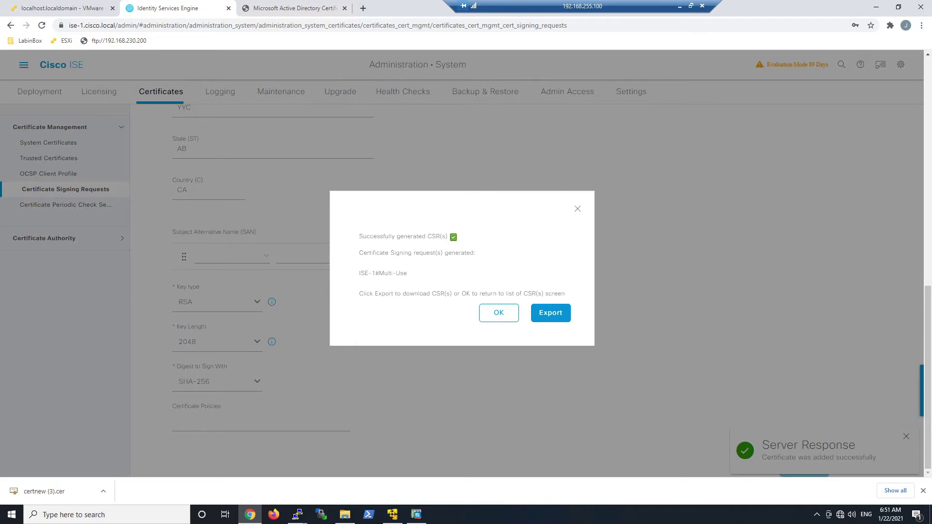
{"action": "left_click", "coordinate": [553, 322]}
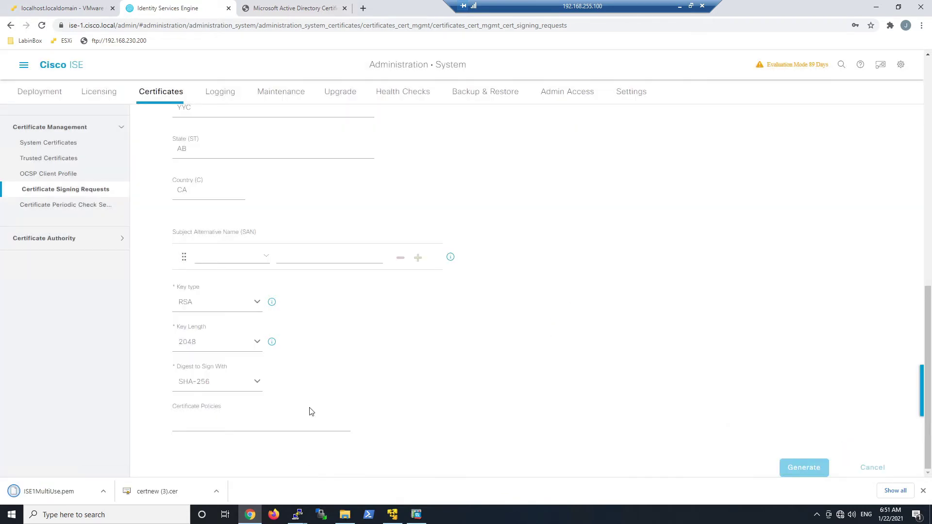
Open the exported ISE1MultiUse.pem in Notepad++, decline the program update and copy the entire certificate request text
{"action": "left_click", "coordinate": [105, 491]}
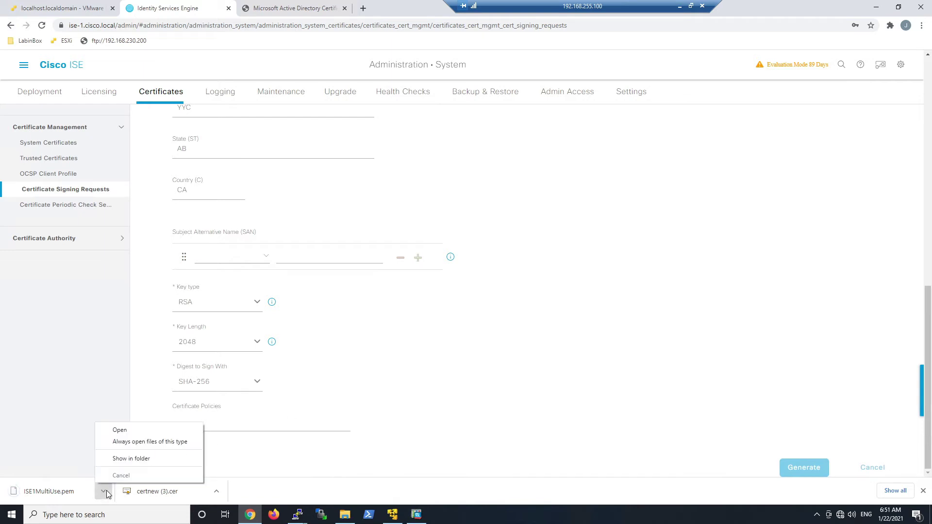
{"action": "left_click", "coordinate": [136, 460]}
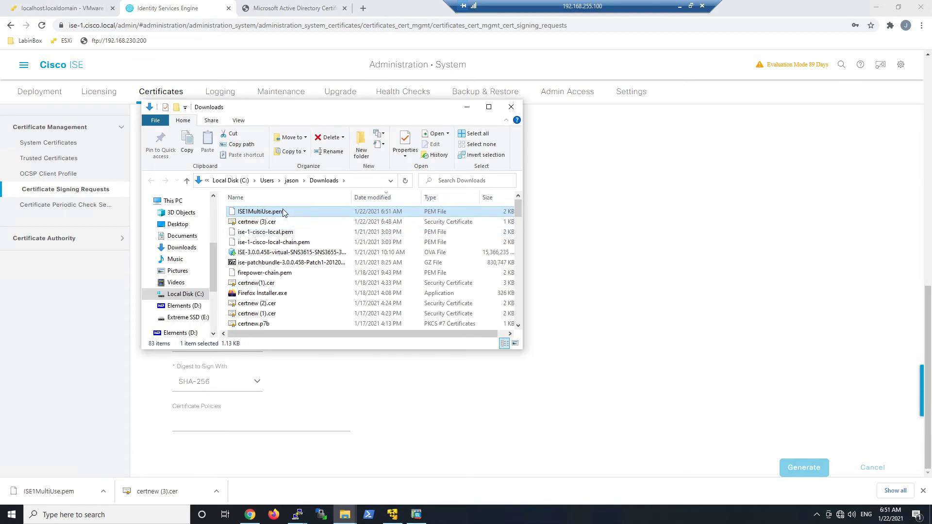
{"action": "right_click", "coordinate": [284, 212]}
{"action": "left_click", "coordinate": [315, 242]}
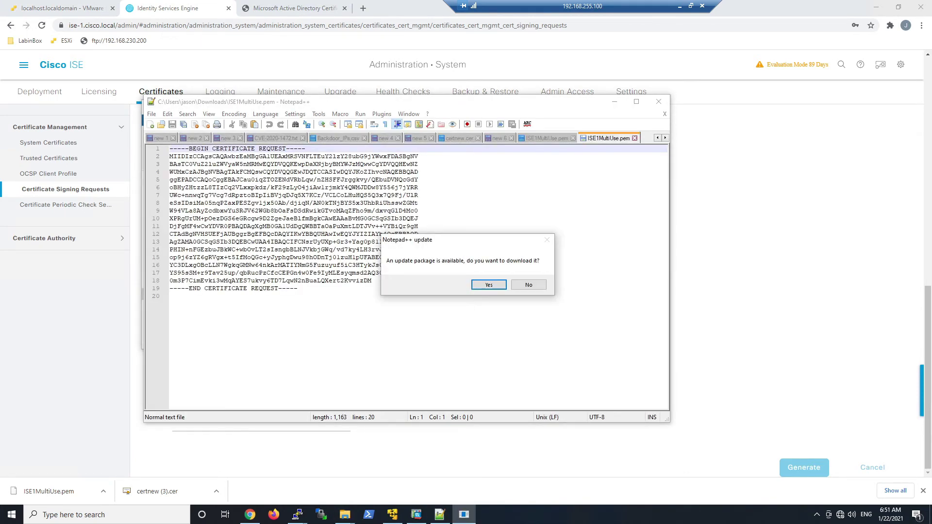
{"action": "left_click", "coordinate": [528, 285]}
{"action": "left_click_drag", "start_coordinate": [302, 289], "coordinate": [170, 149]}
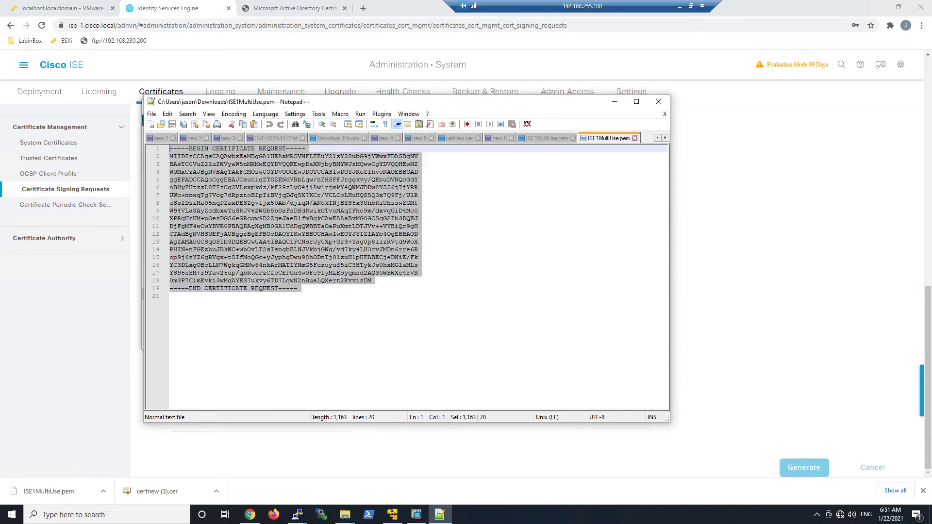
Switch to Microsoft Active Directory Certificate Services and paste the copied request into a new advanced certificate request
{"action": "left_click", "coordinate": [294, 8]}
{"action": "left_click", "coordinate": [63, 163]}
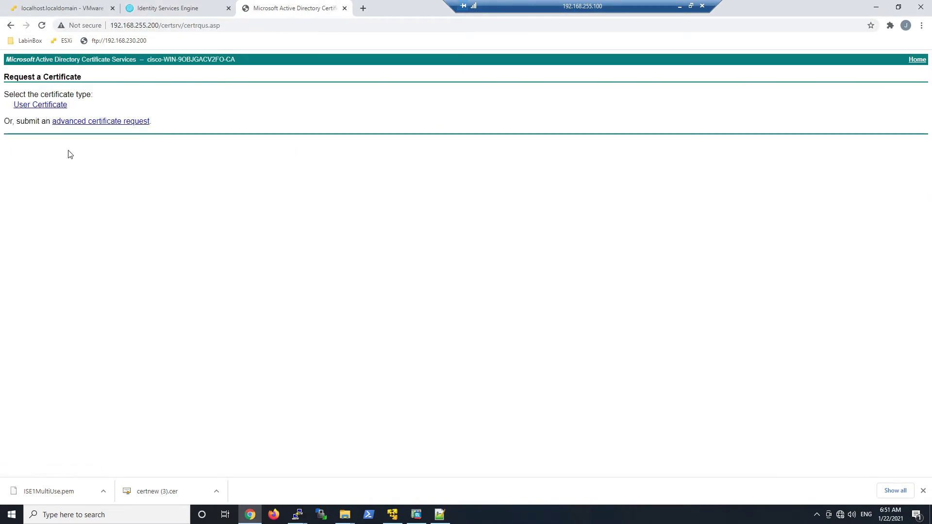
{"action": "left_click", "coordinate": [92, 126]}
{"action": "left_click", "coordinate": [92, 127]}
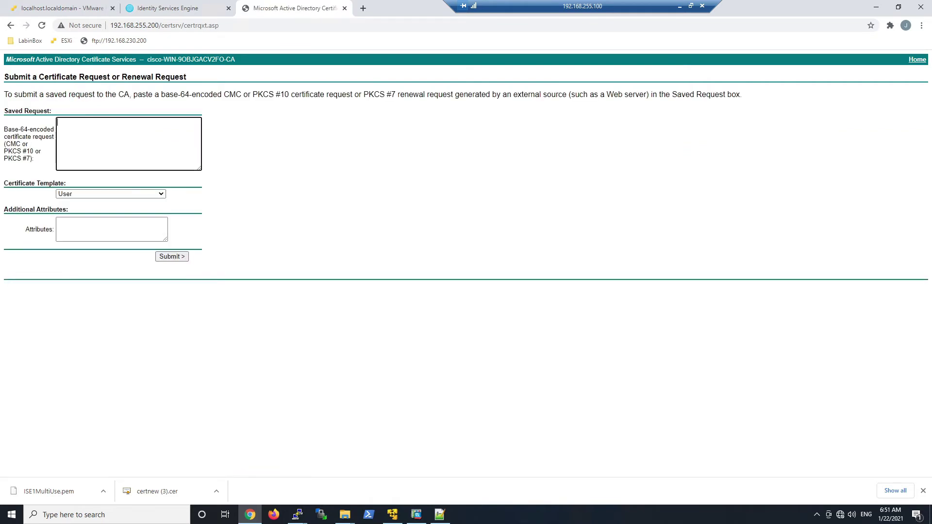
{"action": "key", "text": "ctrl+v"}
Submit the request with the pxGrid certificate template and download the issued certificate in Base 64 encoding
{"action": "left_click", "coordinate": [159, 195]}
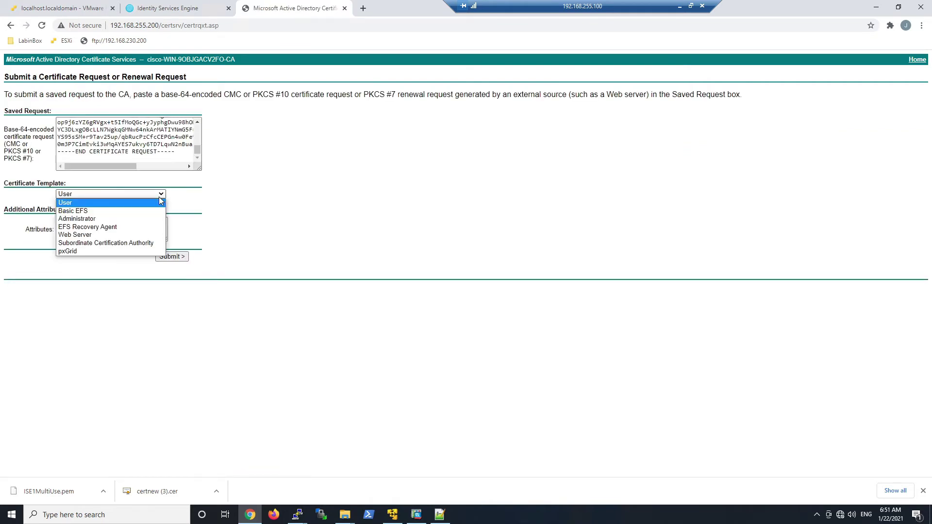
{"action": "left_click", "coordinate": [107, 252]}
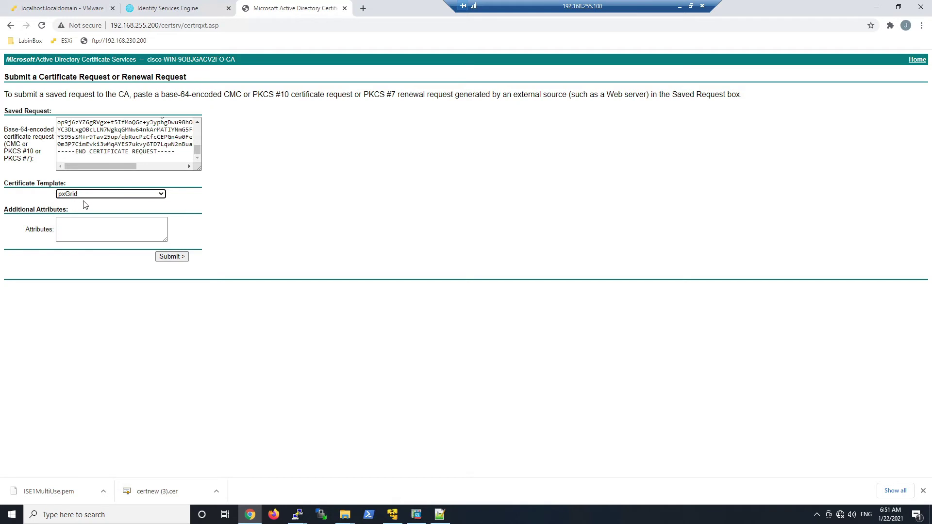
{"action": "left_click", "coordinate": [177, 258]}
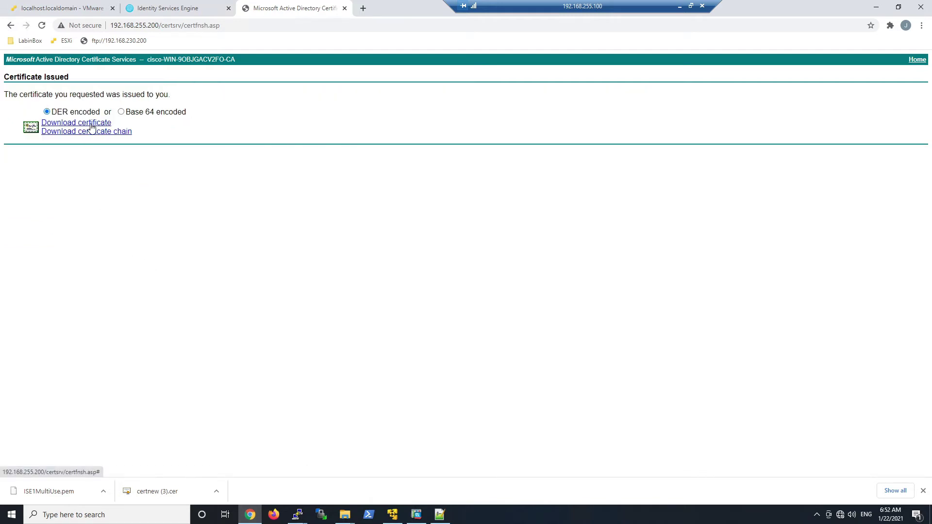
{"action": "left_click", "coordinate": [121, 112]}
{"action": "left_click", "coordinate": [84, 124]}
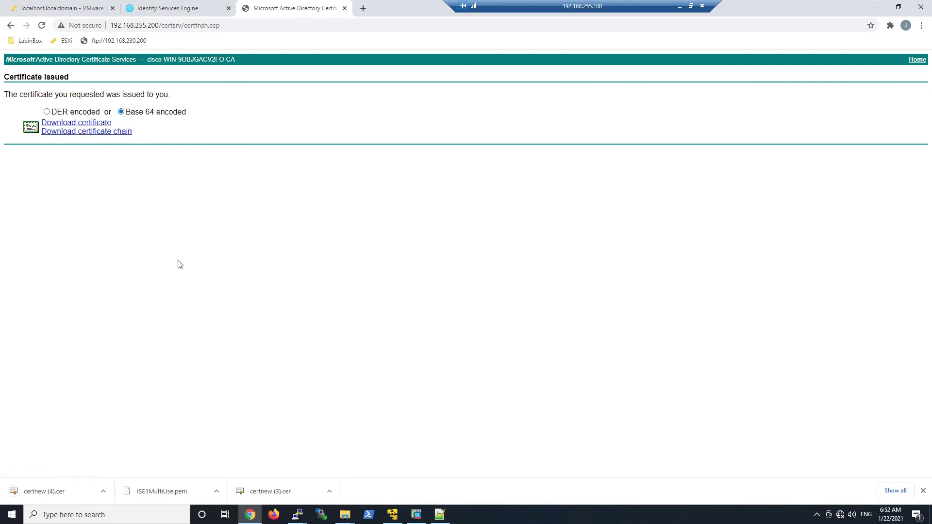
Show the newly downloaded certnew (4).cer in its folder and rename it to ISE3x-Cert.cer
{"action": "left_click", "coordinate": [104, 492]}
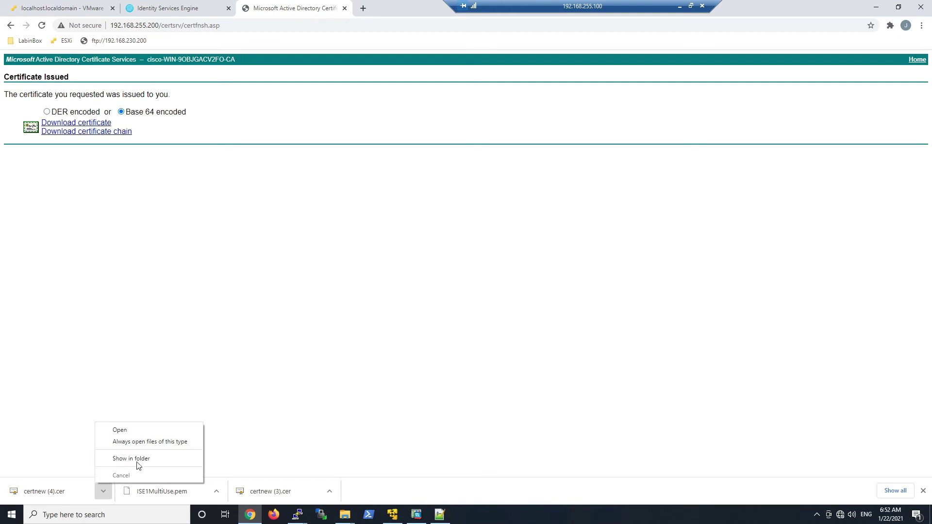
{"action": "left_click", "coordinate": [138, 458]}
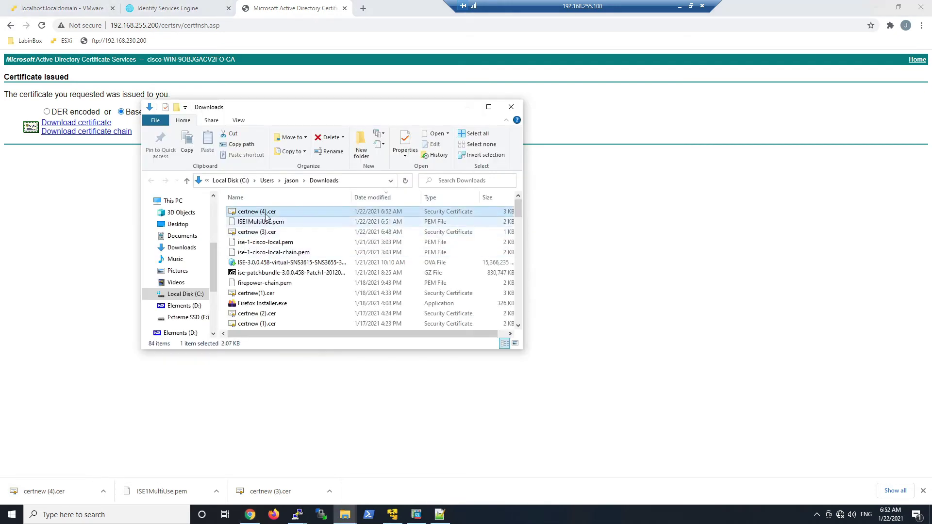
{"action": "right_click", "coordinate": [266, 214]}
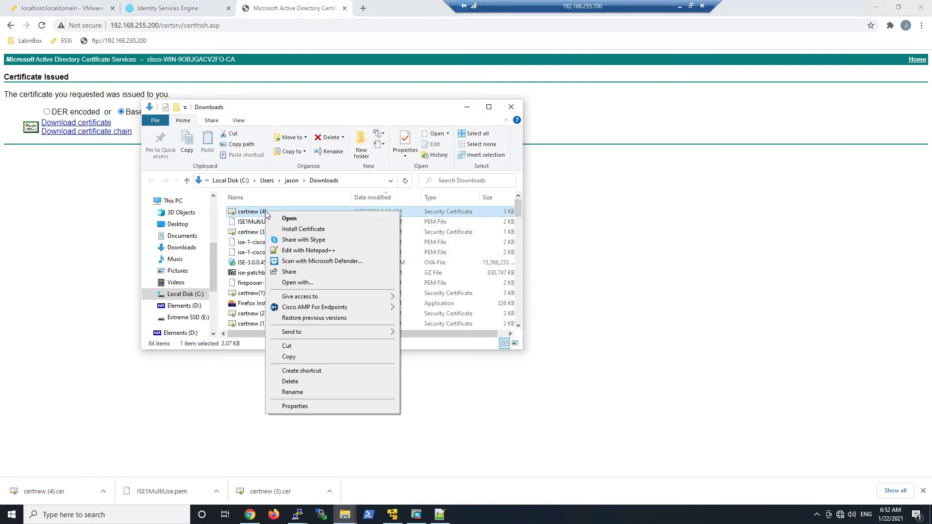
{"action": "left_click", "coordinate": [292, 392]}
{"action": "type", "text": "ISE3"}
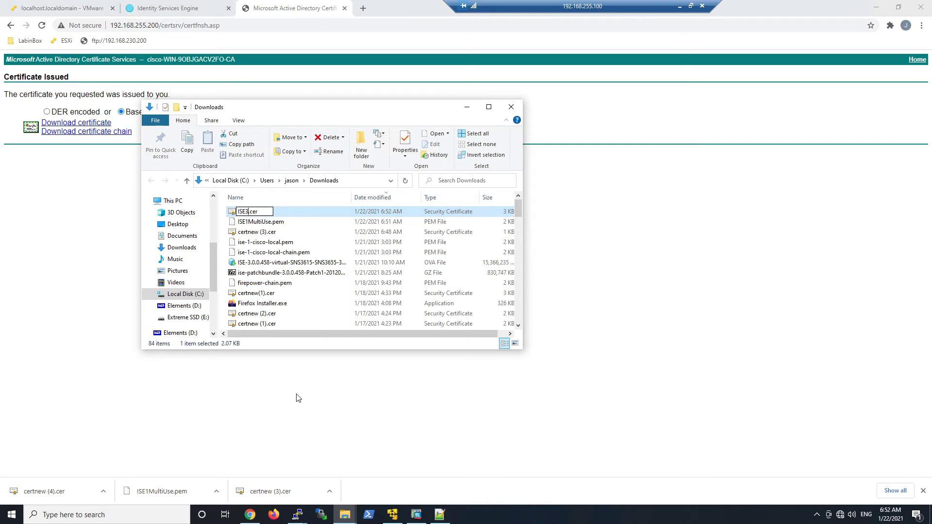
{"action": "type", "text": "x-Cert"}
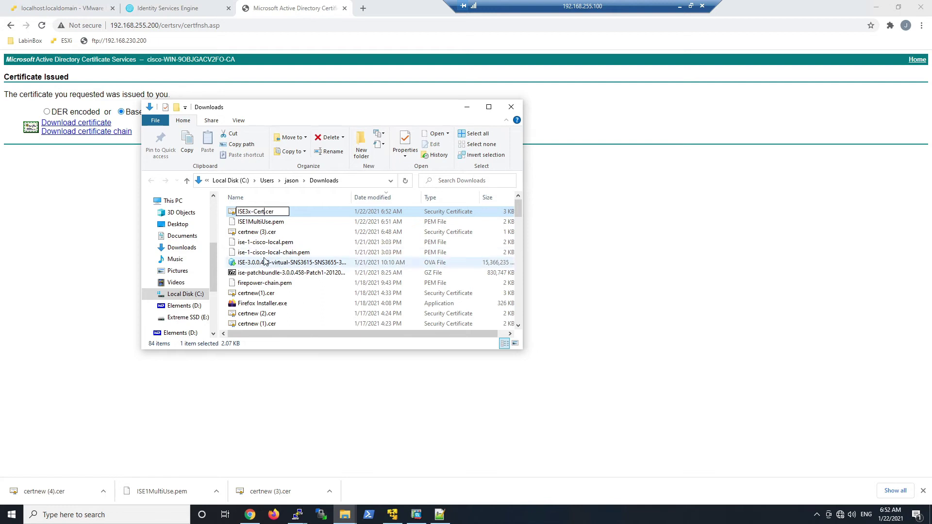
Rename certnew (3).cer to RootCA.cer in the Downloads folder and close the folder window
{"action": "left_click", "coordinate": [257, 234]}
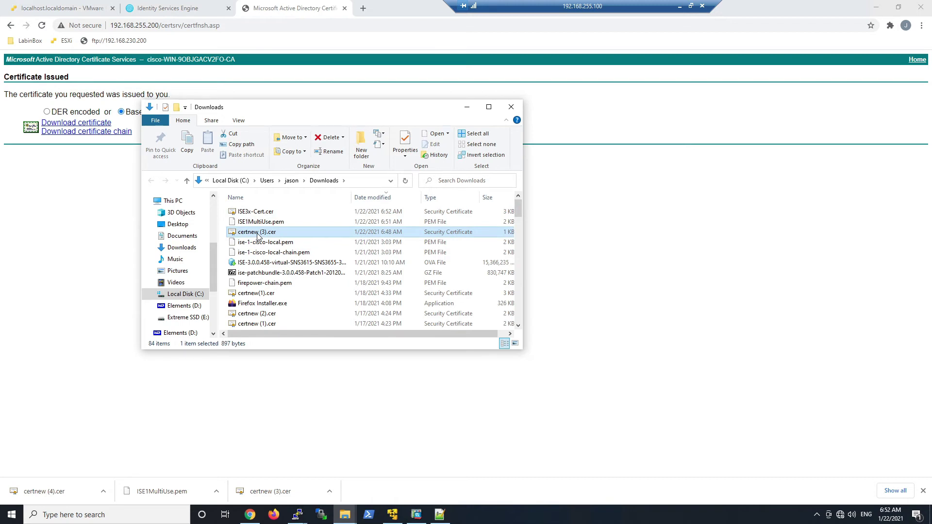
{"action": "right_click", "coordinate": [258, 235]}
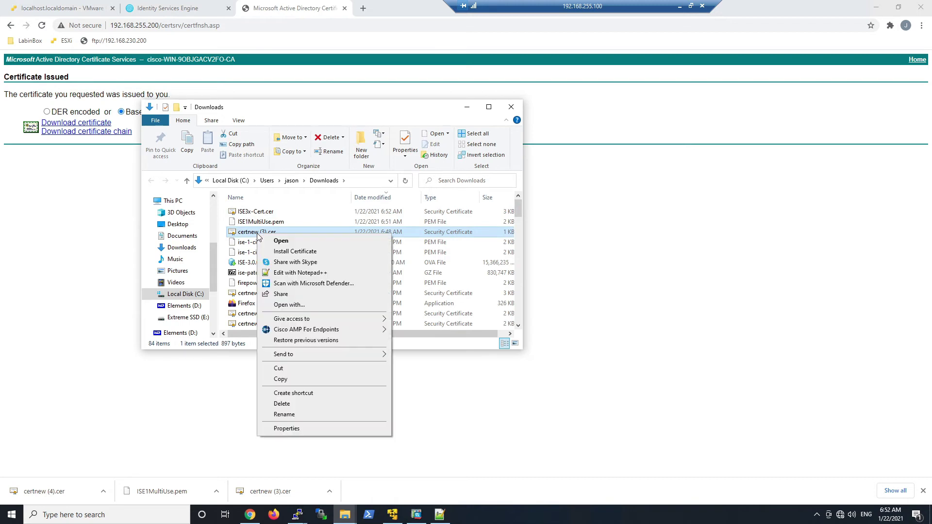
{"action": "left_click", "coordinate": [283, 414]}
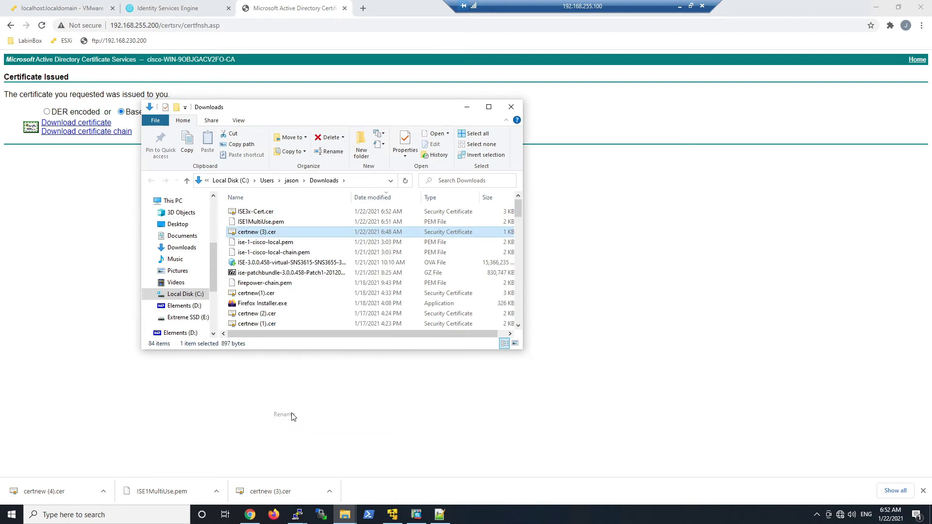
{"action": "type", "text": "RootCA"}
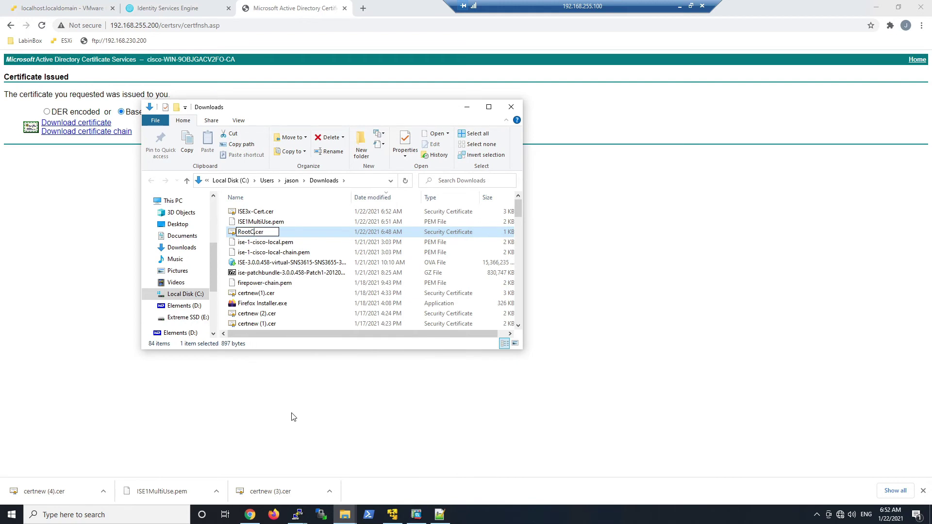
{"action": "key", "text": "Return"}
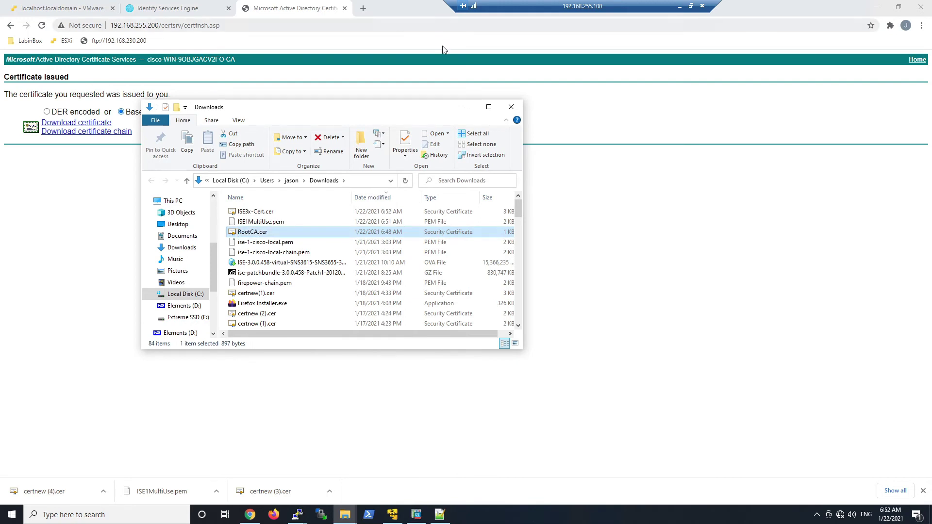
{"action": "left_click", "coordinate": [510, 107]}
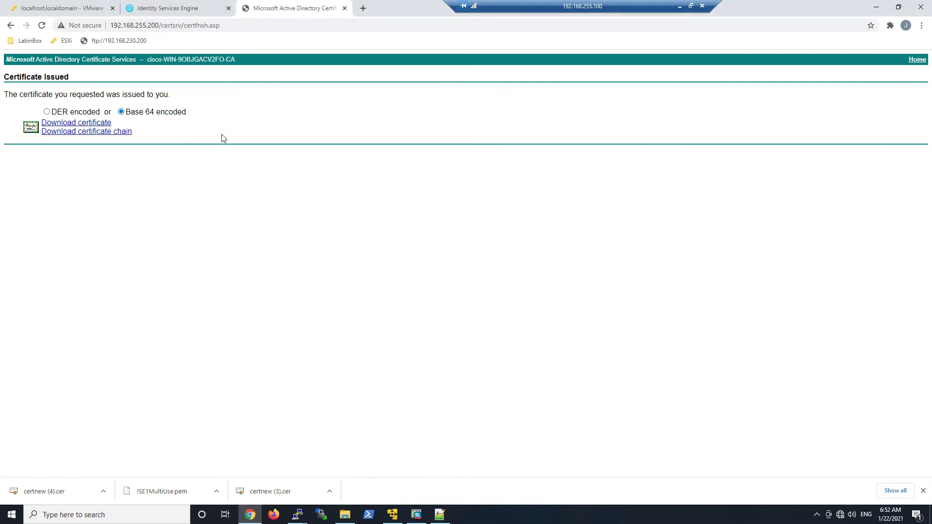
Switch to Cisco ISE, start binding a certificate to the ISE-1#Multi-Use signing request and choose ISE3x-Cert.cer as the certificate file
{"action": "left_click", "coordinate": [177, 8]}
{"action": "left_click", "coordinate": [65, 189]}
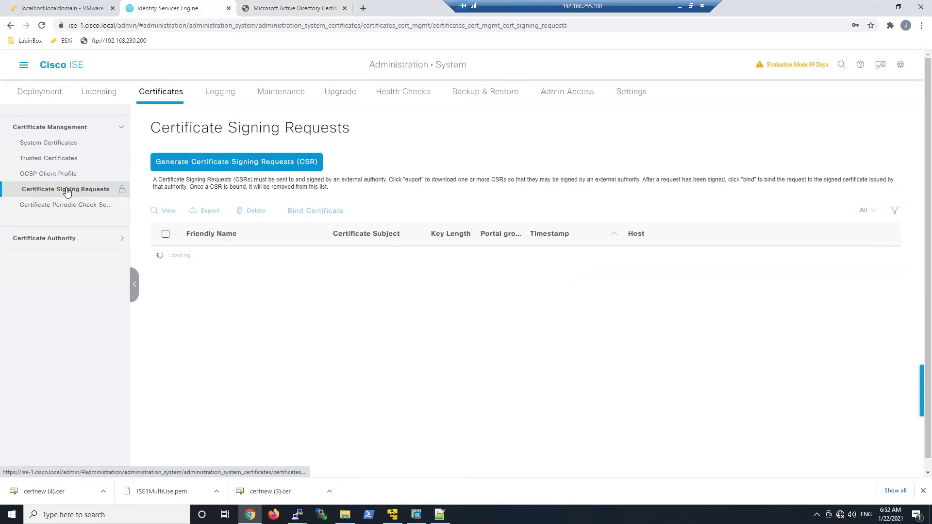
{"action": "left_click", "coordinate": [166, 256]}
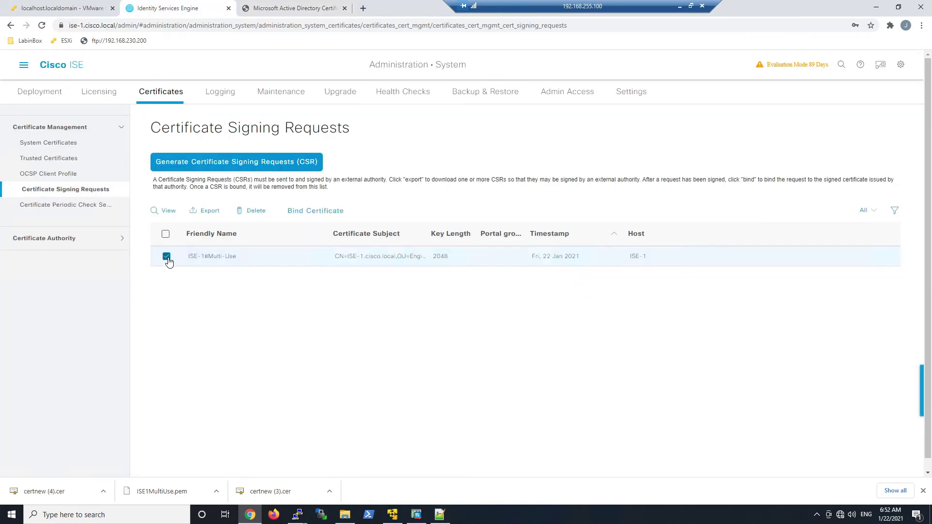
{"action": "left_click", "coordinate": [292, 212]}
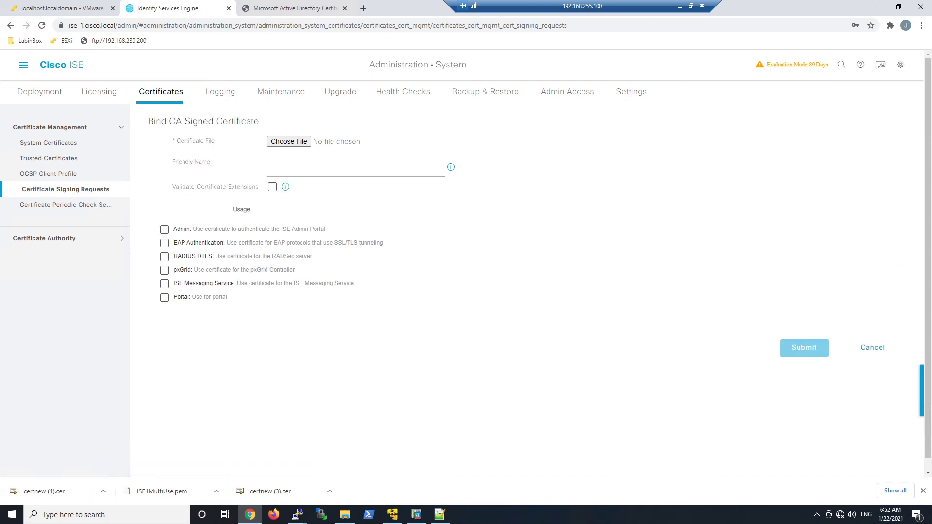
{"action": "left_click", "coordinate": [298, 142]}
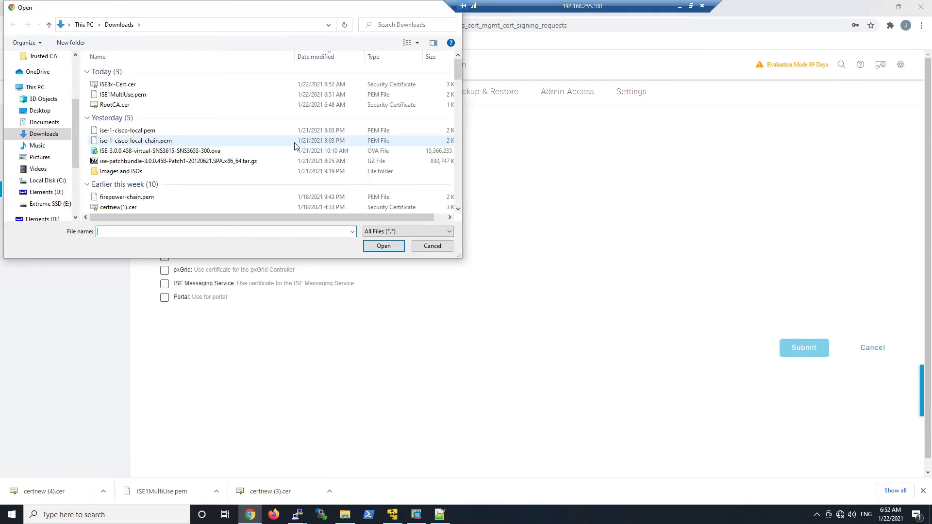
{"action": "left_click", "coordinate": [133, 84]}
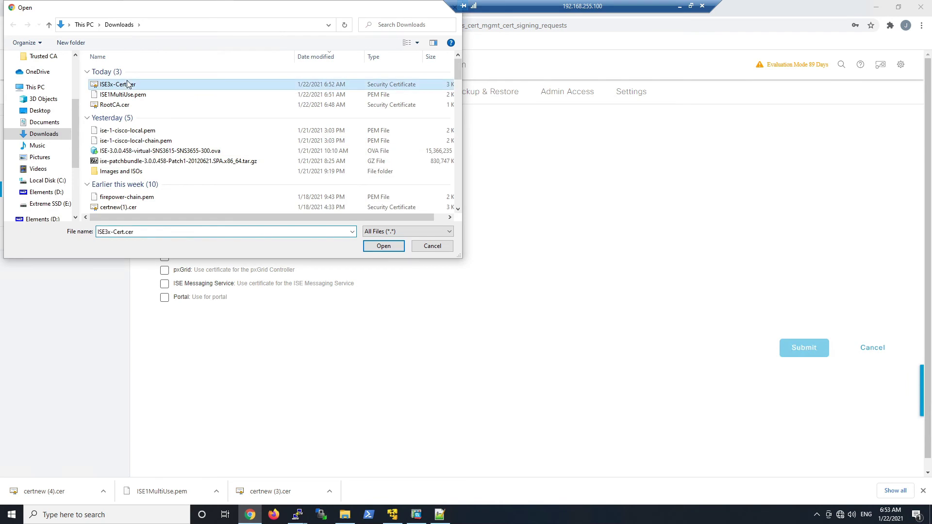
{"action": "left_click", "coordinate": [383, 247]}
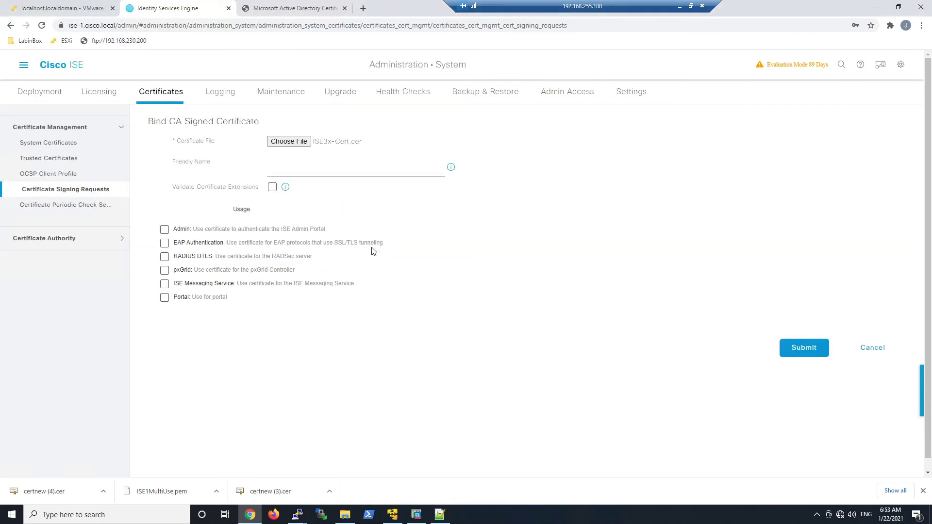
Assign the pxGrid usage to the CA-signed certificate and submit the binding, accepting the long validity period
{"action": "left_click", "coordinate": [165, 272]}
{"action": "left_click", "coordinate": [803, 349]}
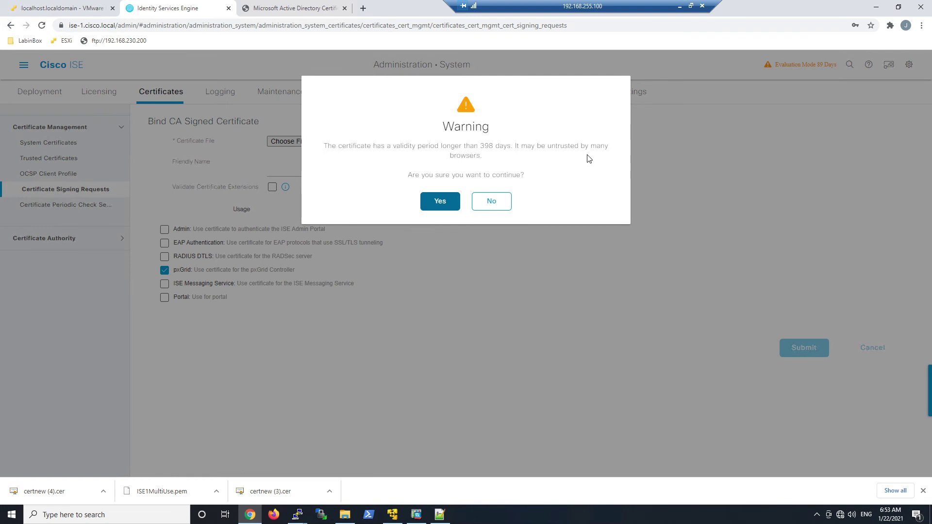
{"action": "left_click", "coordinate": [441, 202]}
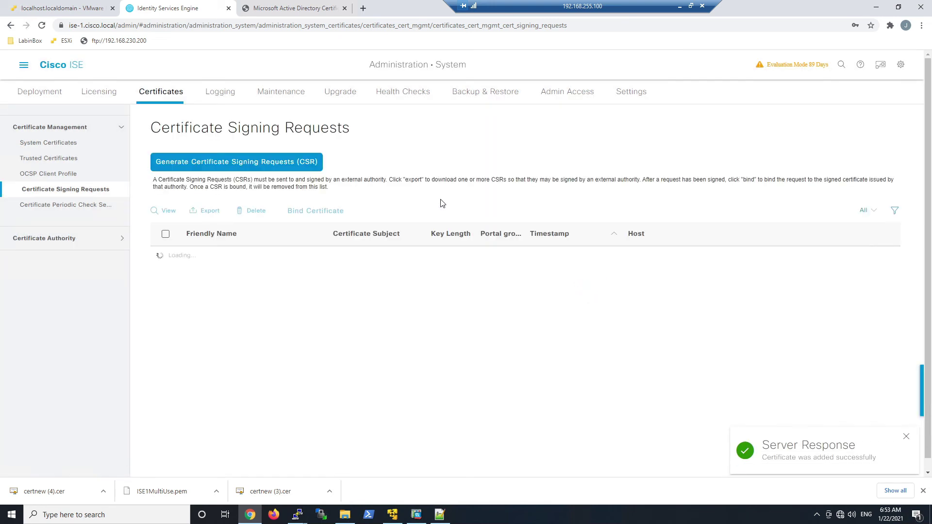
Dismiss the browser's downloads bar and open the System Certificates page
{"action": "left_click", "coordinate": [923, 490]}
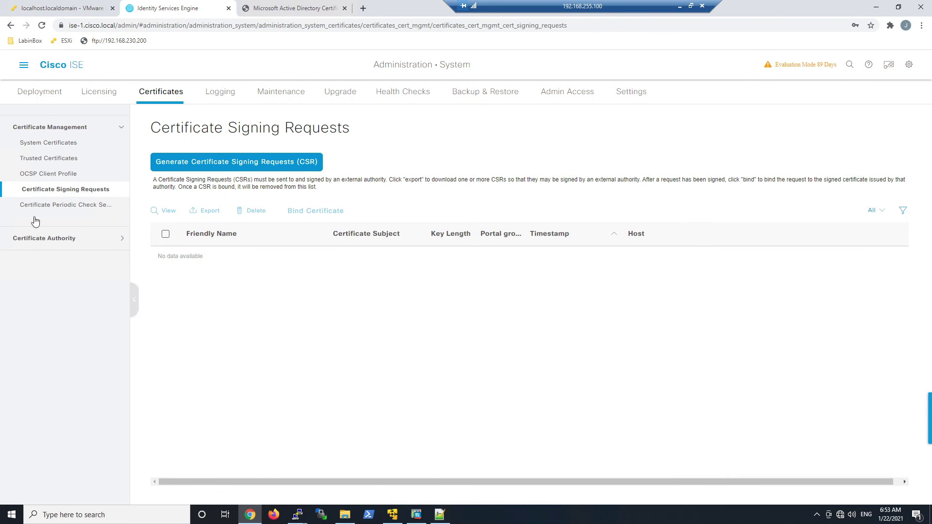
{"action": "left_click", "coordinate": [46, 145]}
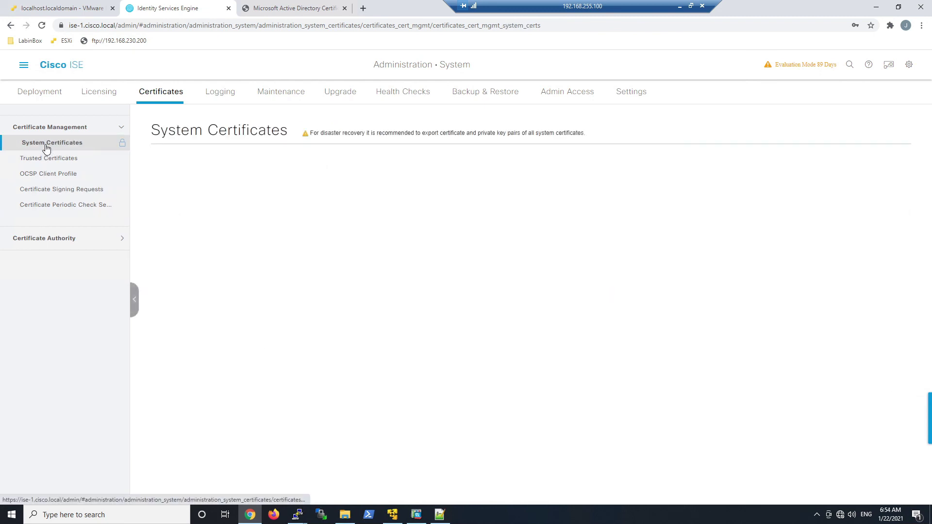